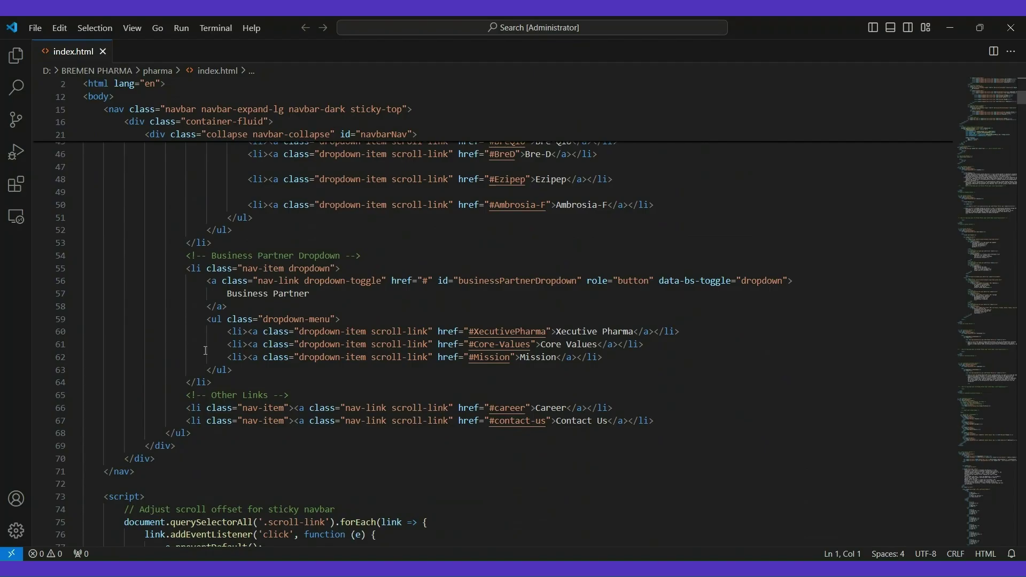
{"action": "scroll", "coordinate": [205, 351], "scroll_direction": "down", "scroll_amount": 4}
{"action": "scroll", "coordinate": [206, 350], "scroll_direction": "down", "scroll_amount": 4}
{"action": "scroll", "coordinate": [205, 351], "scroll_direction": "down", "scroll_amount": 3}
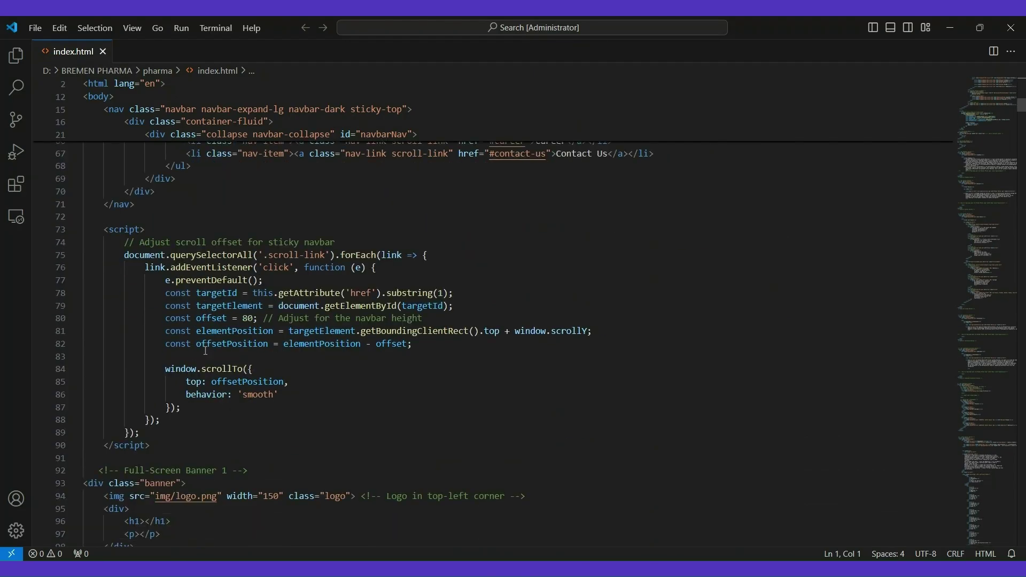
{"action": "scroll", "coordinate": [205, 351], "scroll_direction": "up", "scroll_amount": 4}
{"action": "scroll", "coordinate": [205, 350], "scroll_direction": "up", "scroll_amount": 4}
{"action": "scroll", "coordinate": [206, 351], "scroll_direction": "up", "scroll_amount": 4}
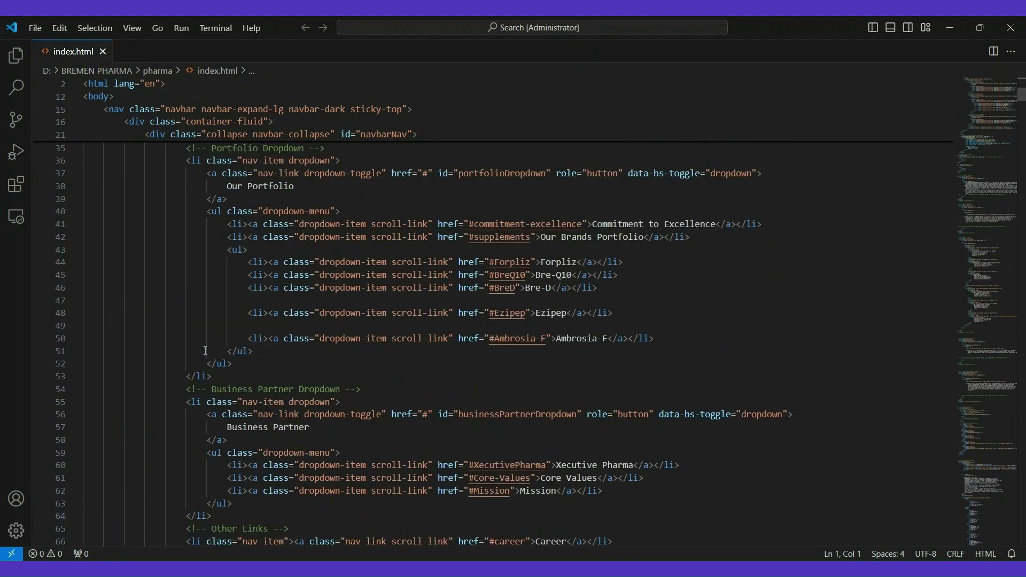
{"action": "scroll", "coordinate": [206, 350], "scroll_direction": "up", "scroll_amount": 4}
{"action": "scroll", "coordinate": [205, 350], "scroll_direction": "up", "scroll_amount": 4}
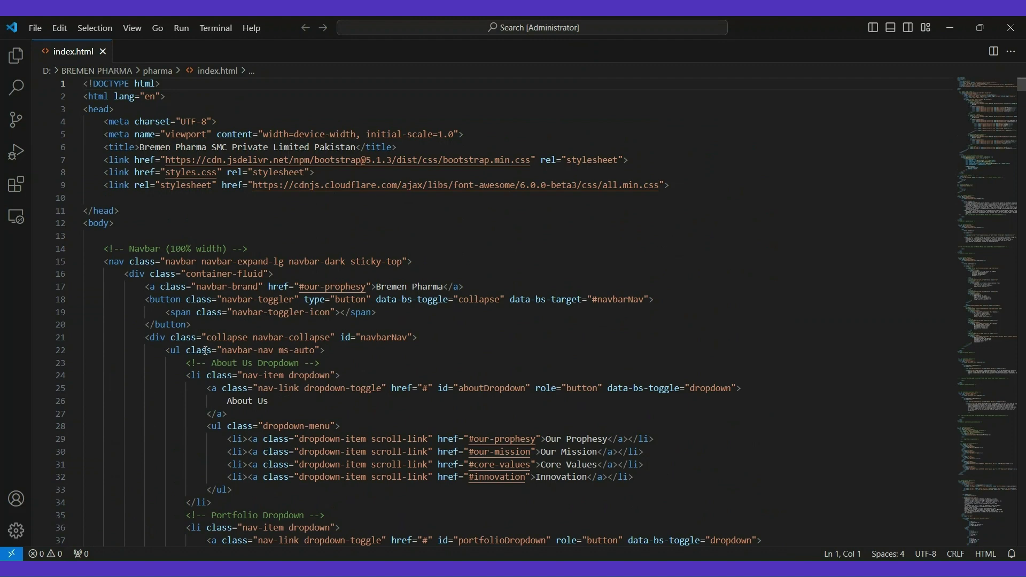
Walk through index.html: the html element on line 2, empty line 13, and the Portfolio Dropdown comment.
{"action": "left_click", "coordinate": [100, 96]}
{"action": "left_click", "coordinate": [106, 237]}
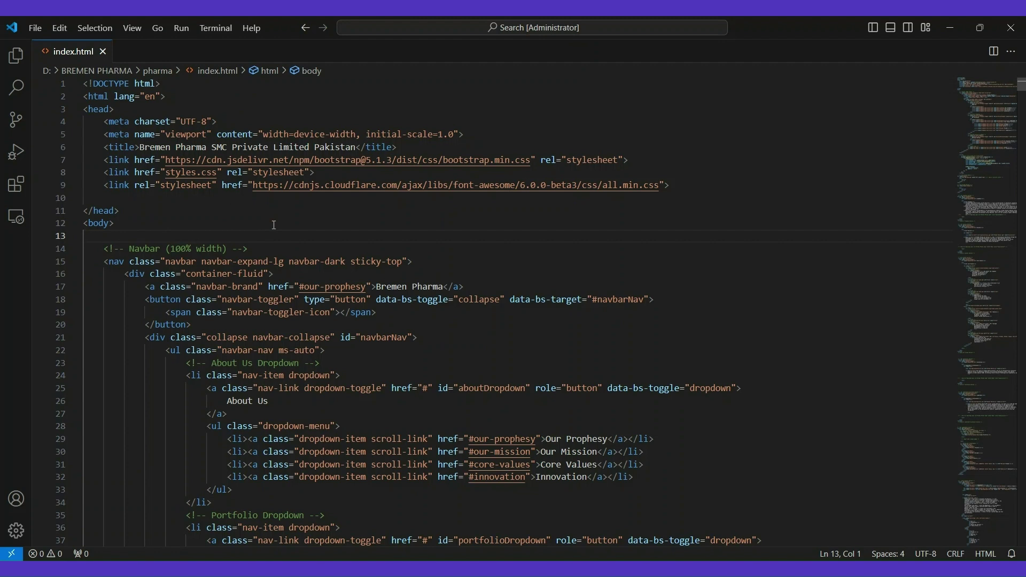
{"action": "left_click", "coordinate": [631, 520]}
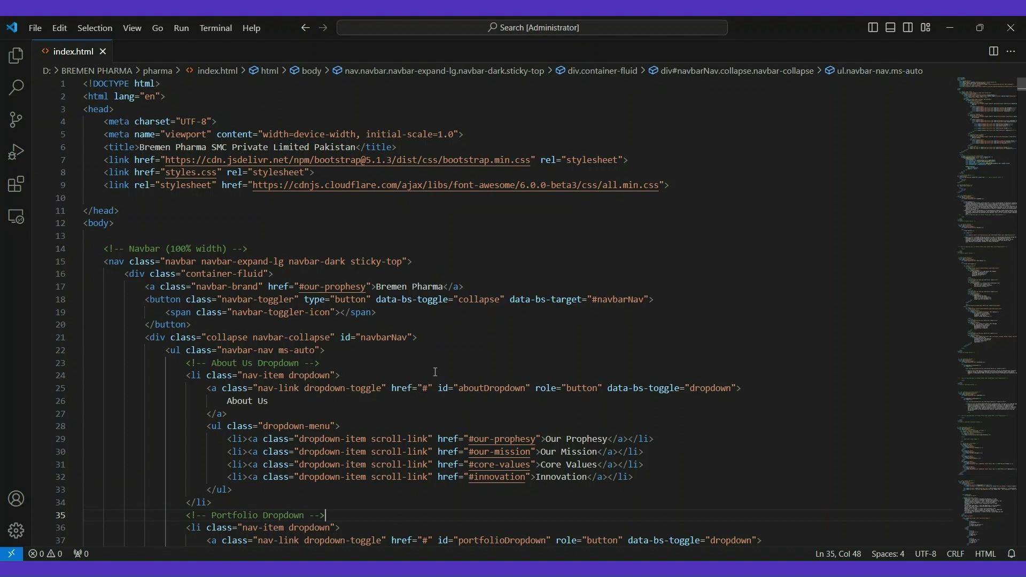
Switch to the browser window showing the Visual Studio Code website at code.visualstudio.com.
{"action": "key", "text": "alt+Tab"}
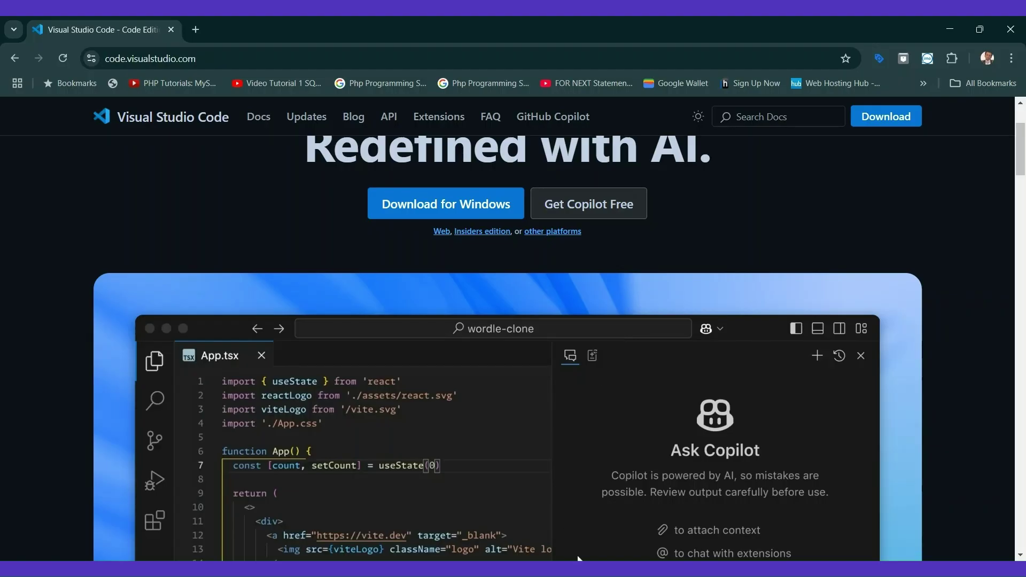
{"action": "scroll", "coordinate": [559, 352], "scroll_direction": "down", "scroll_amount": 1}
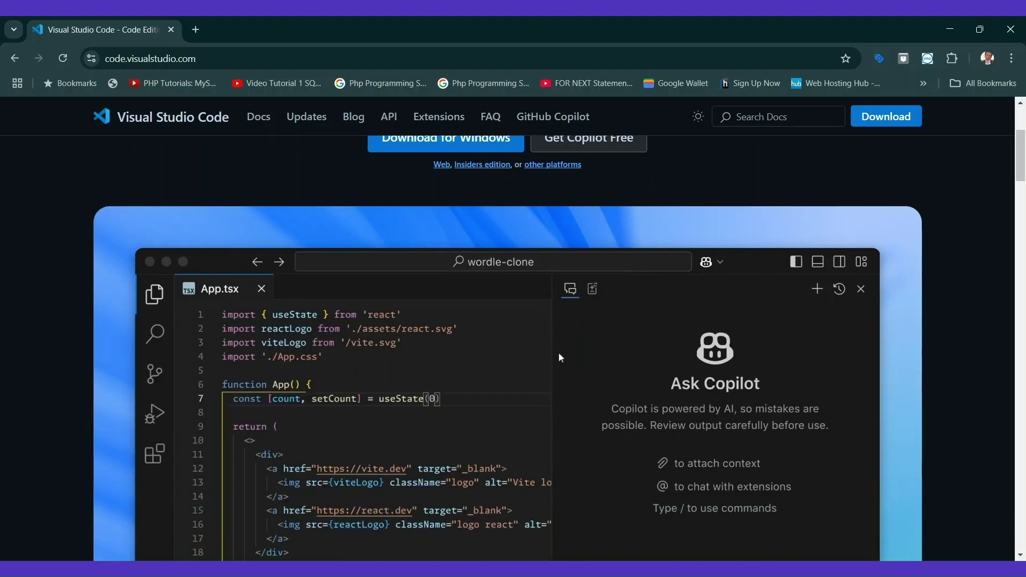
{"action": "scroll", "coordinate": [559, 352], "scroll_direction": "up", "scroll_amount": 3}
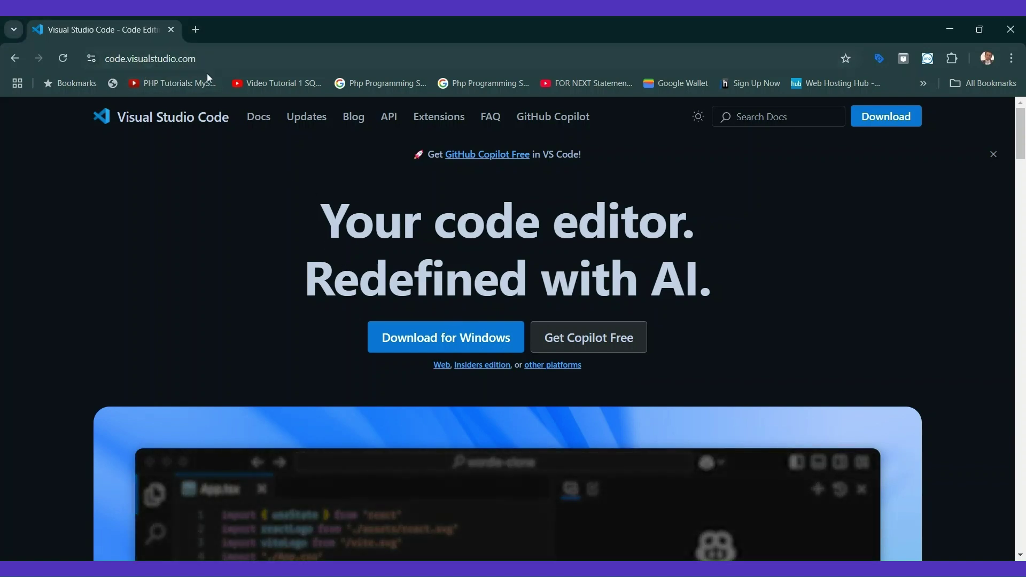
{"action": "scroll", "coordinate": [520, 372], "scroll_direction": "down", "scroll_amount": 1}
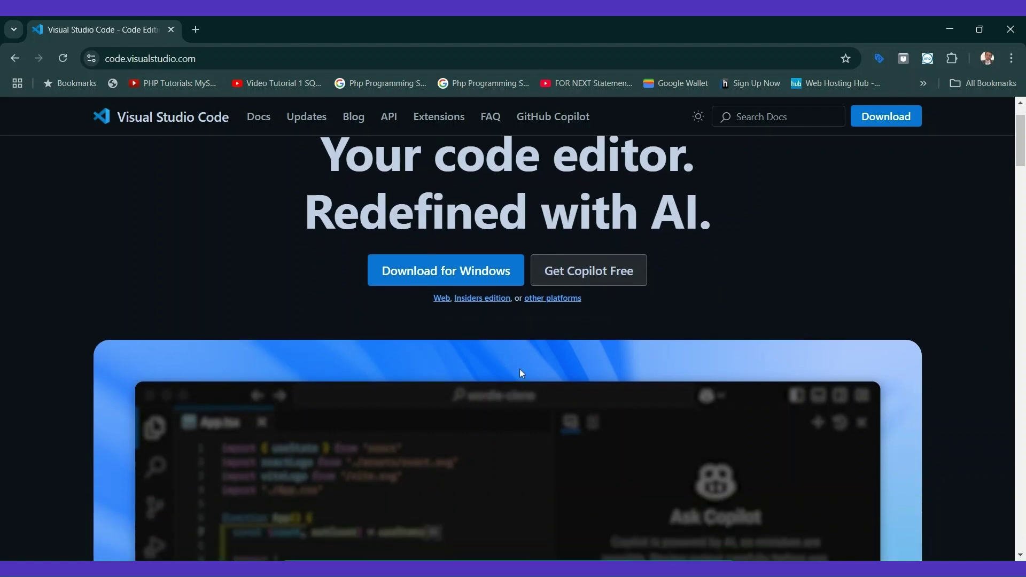
{"action": "scroll", "coordinate": [320, 423], "scroll_direction": "down", "scroll_amount": 3}
{"action": "scroll", "coordinate": [335, 424], "scroll_direction": "down", "scroll_amount": 3}
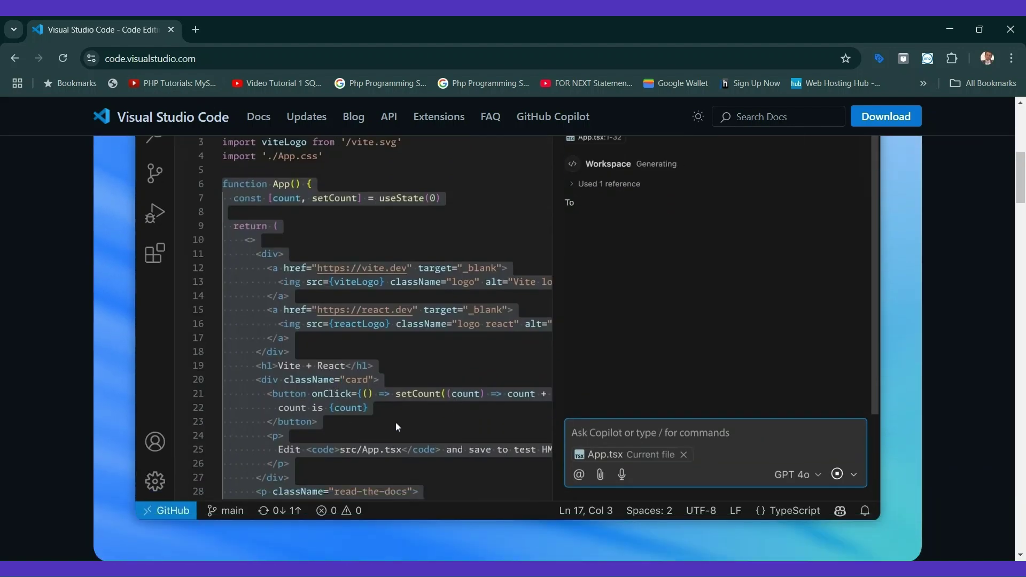
{"action": "scroll", "coordinate": [467, 357], "scroll_direction": "up", "scroll_amount": 3}
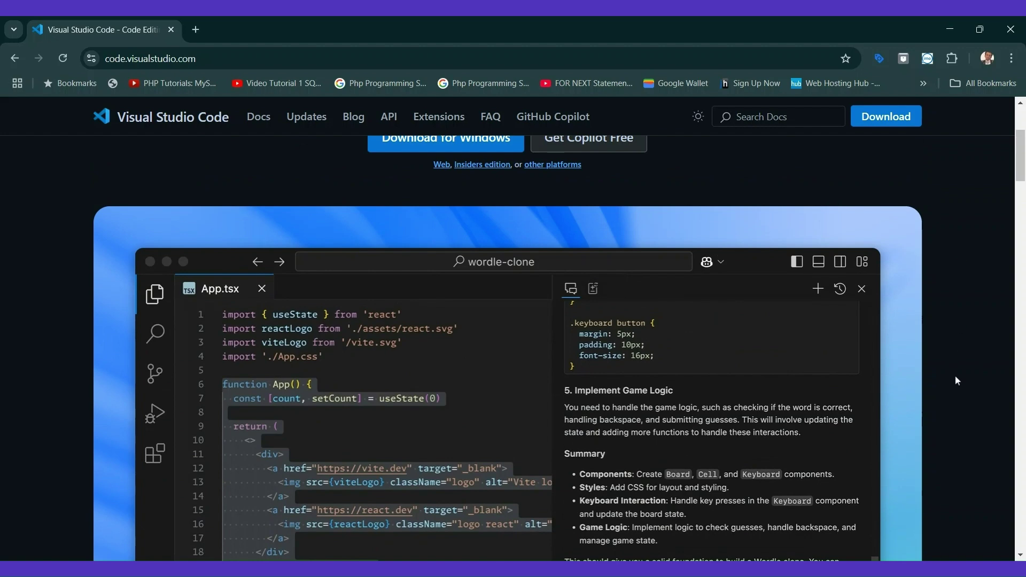
{"action": "scroll", "coordinate": [955, 375], "scroll_direction": "up", "scroll_amount": 2}
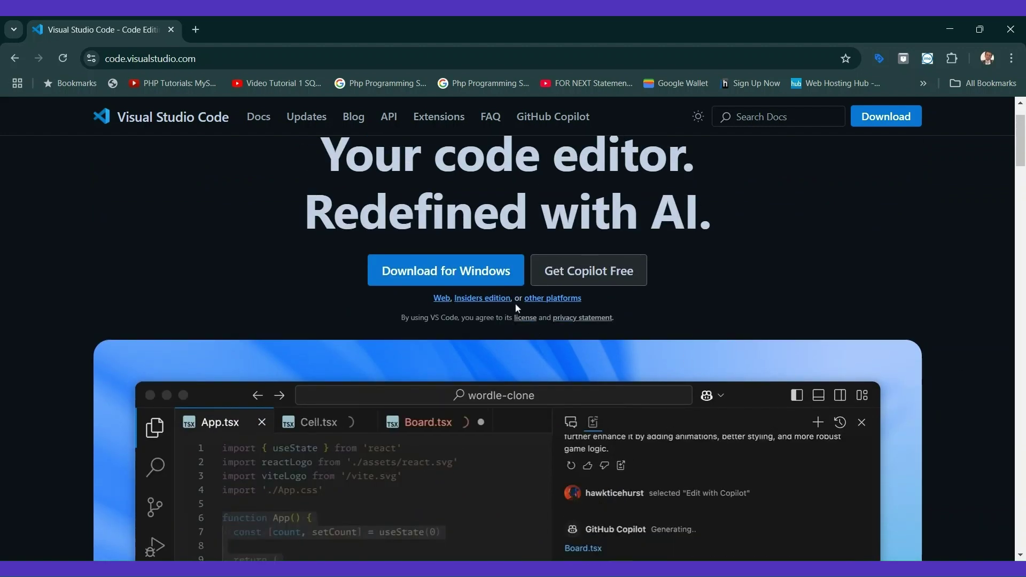
{"action": "scroll", "coordinate": [642, 316], "scroll_direction": "down", "scroll_amount": 3}
{"action": "scroll", "coordinate": [681, 358], "scroll_direction": "down", "scroll_amount": 2}
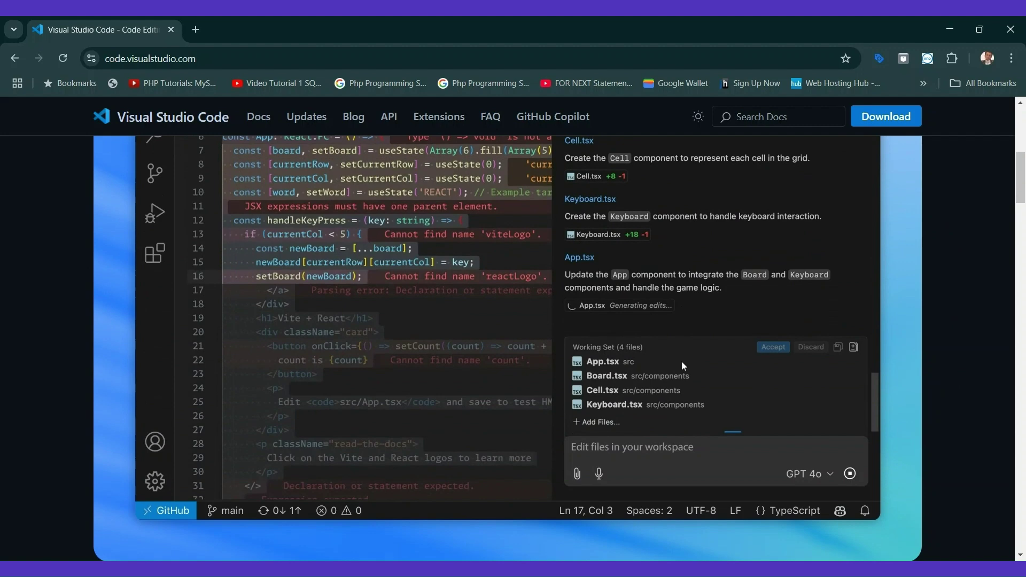
{"action": "scroll", "coordinate": [683, 366], "scroll_direction": "down", "scroll_amount": 3}
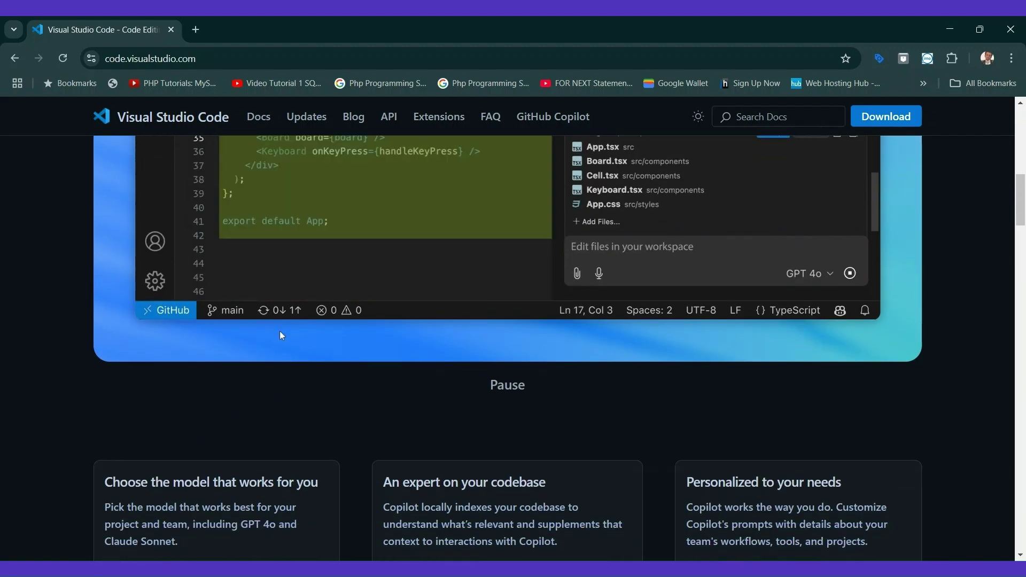
{"action": "scroll", "coordinate": [286, 343], "scroll_direction": "down", "scroll_amount": 1}
{"action": "scroll", "coordinate": [293, 340], "scroll_direction": "down", "scroll_amount": 2}
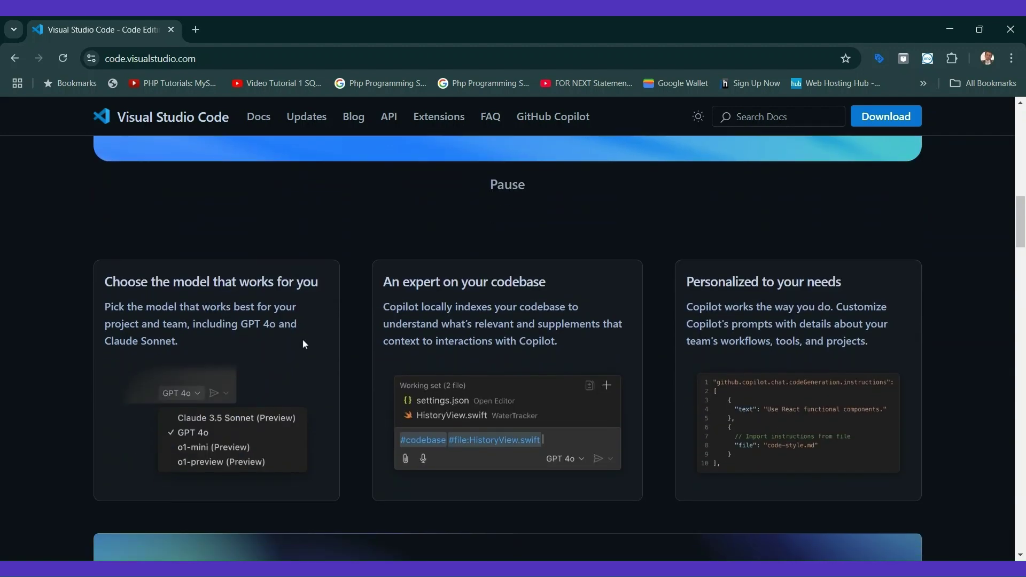
{"action": "scroll", "coordinate": [302, 340], "scroll_direction": "down", "scroll_amount": 2}
{"action": "scroll", "coordinate": [303, 339], "scroll_direction": "down", "scroll_amount": 2}
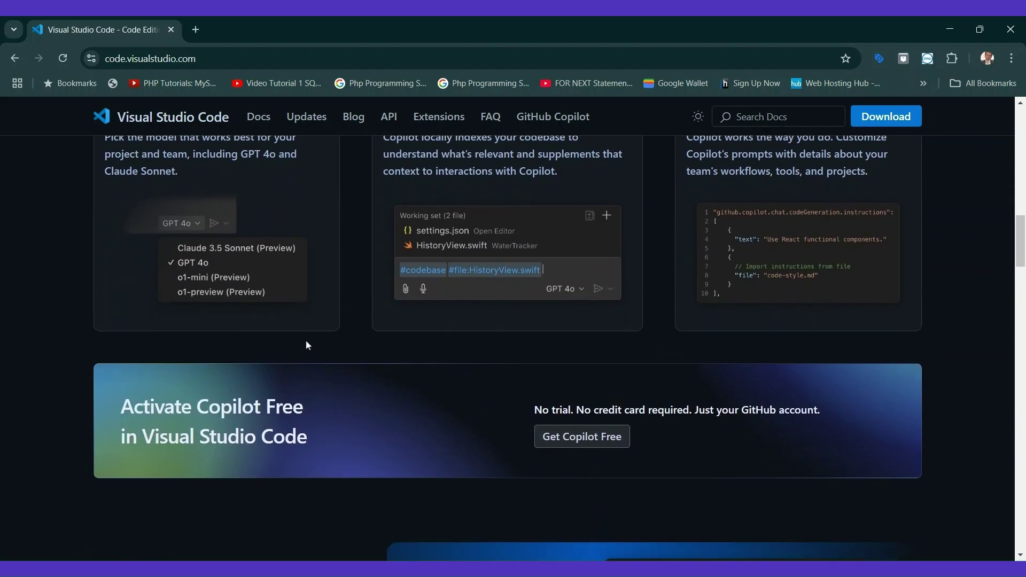
{"action": "scroll", "coordinate": [305, 339], "scroll_direction": "down", "scroll_amount": 2}
{"action": "scroll", "coordinate": [305, 340], "scroll_direction": "down", "scroll_amount": 3}
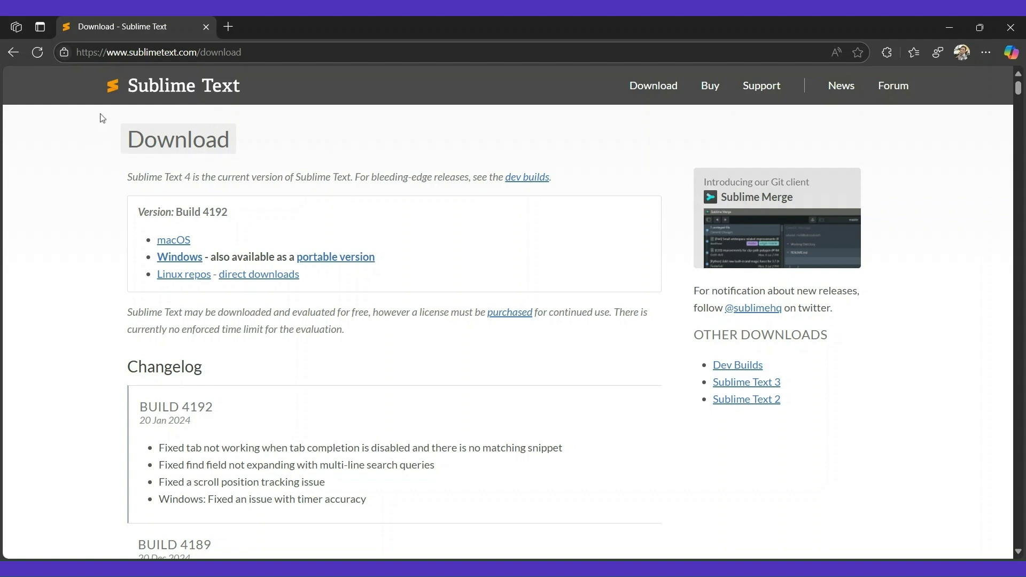
{"action": "scroll", "coordinate": [176, 303], "scroll_direction": "down", "scroll_amount": 1}
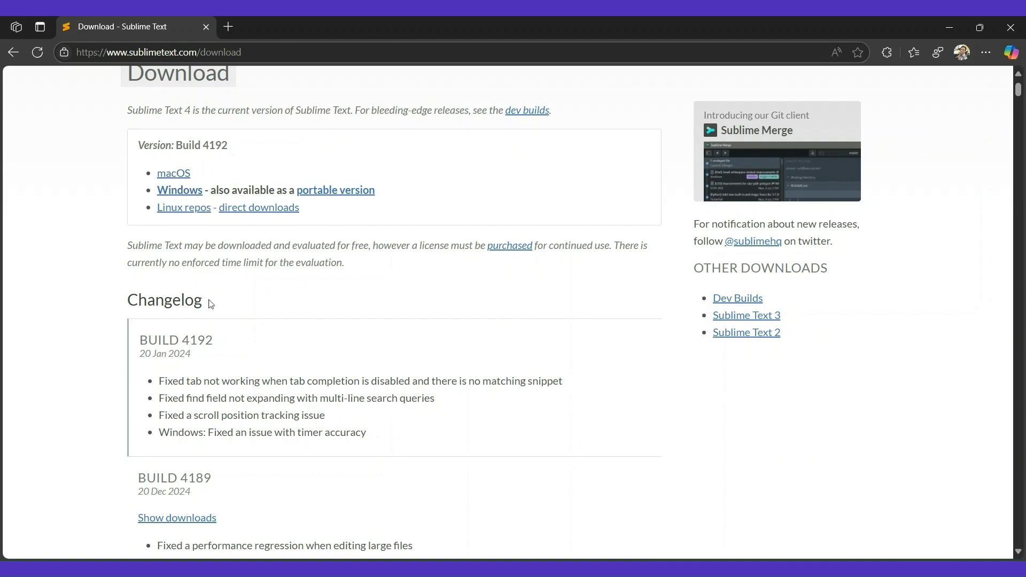
{"action": "scroll", "coordinate": [247, 344], "scroll_direction": "down", "scroll_amount": 2}
{"action": "scroll", "coordinate": [248, 343], "scroll_direction": "down", "scroll_amount": 1}
{"action": "scroll", "coordinate": [247, 343], "scroll_direction": "up", "scroll_amount": 1}
{"action": "scroll", "coordinate": [247, 343], "scroll_direction": "up", "scroll_amount": 1}
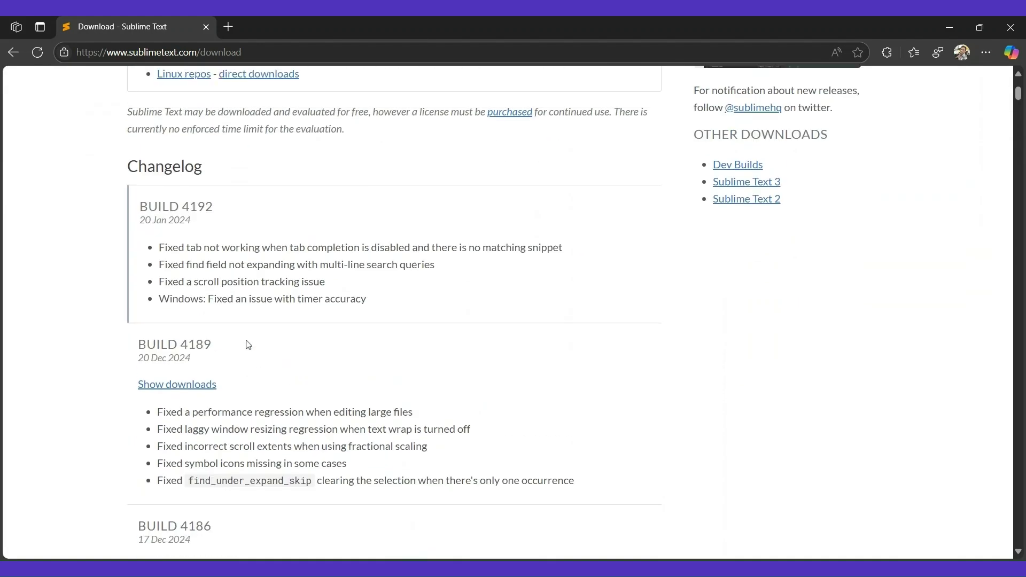
{"action": "scroll", "coordinate": [247, 343], "scroll_direction": "up", "scroll_amount": 2}
{"action": "scroll", "coordinate": [247, 343], "scroll_direction": "up", "scroll_amount": 1}
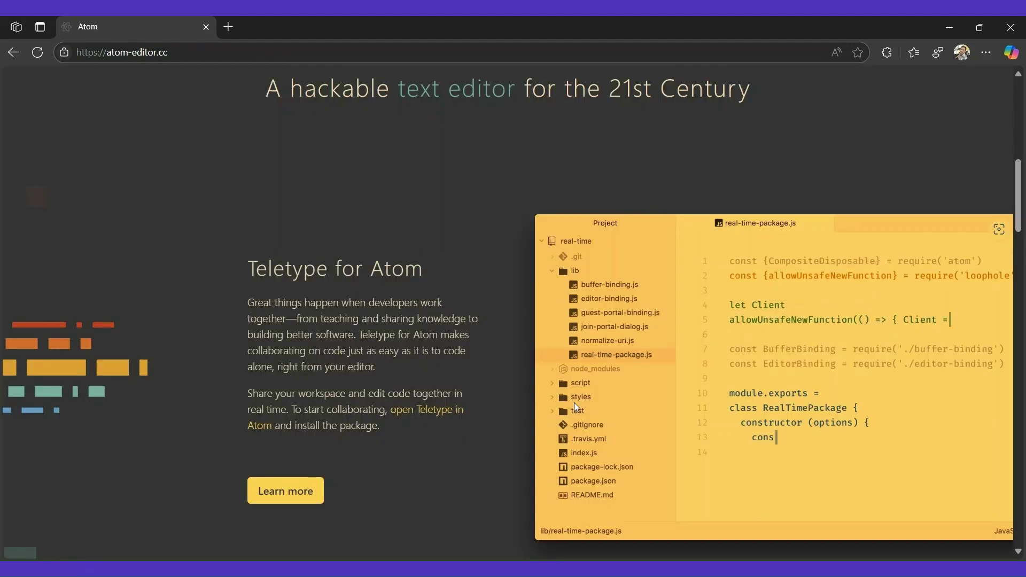
{"action": "scroll", "coordinate": [453, 355], "scroll_direction": "up", "scroll_amount": 5}
{"action": "scroll", "coordinate": [453, 356], "scroll_direction": "up", "scroll_amount": 5}
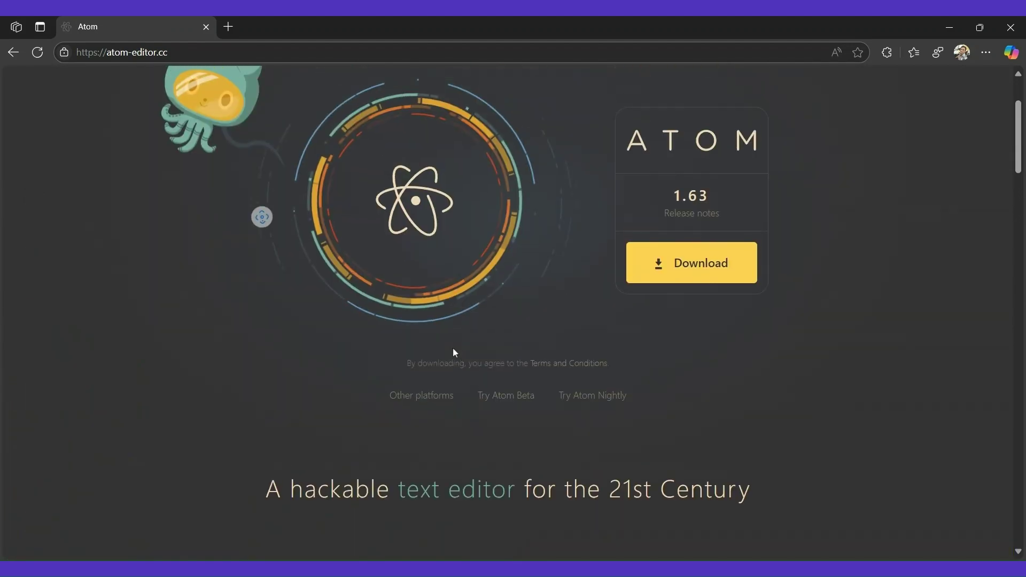
{"action": "scroll", "coordinate": [453, 349], "scroll_direction": "down", "scroll_amount": 5}
{"action": "scroll", "coordinate": [453, 348], "scroll_direction": "up", "scroll_amount": 2}
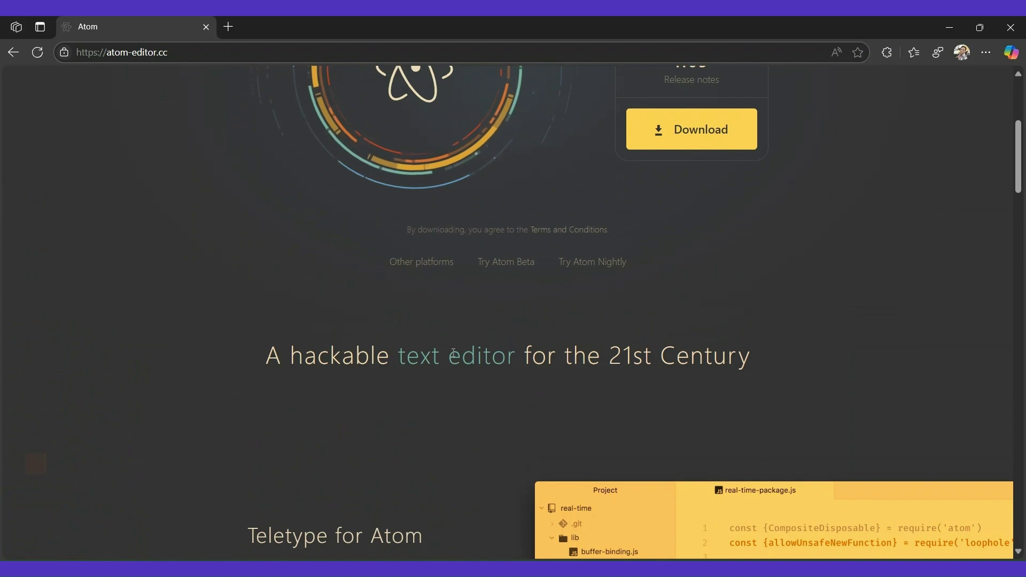
{"action": "scroll", "coordinate": [447, 355], "scroll_direction": "up", "scroll_amount": 4}
{"action": "scroll", "coordinate": [447, 354], "scroll_direction": "up", "scroll_amount": 3}
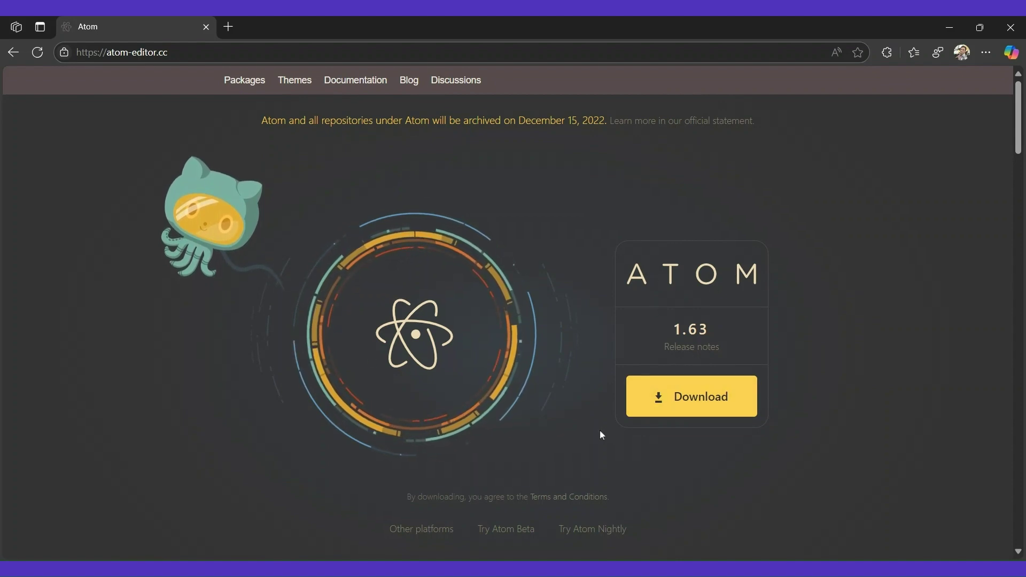
{"action": "scroll", "coordinate": [599, 430], "scroll_direction": "down", "scroll_amount": 2}
{"action": "scroll", "coordinate": [601, 432], "scroll_direction": "down", "scroll_amount": 2}
{"action": "scroll", "coordinate": [601, 434], "scroll_direction": "down", "scroll_amount": 2}
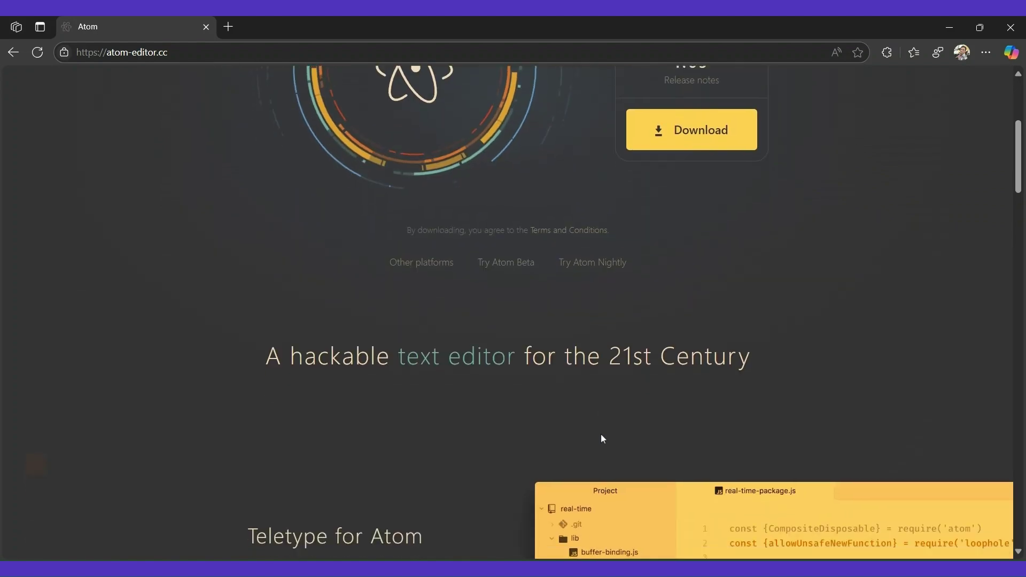
{"action": "scroll", "coordinate": [600, 434], "scroll_direction": "down", "scroll_amount": 2}
{"action": "scroll", "coordinate": [600, 434], "scroll_direction": "down", "scroll_amount": 2}
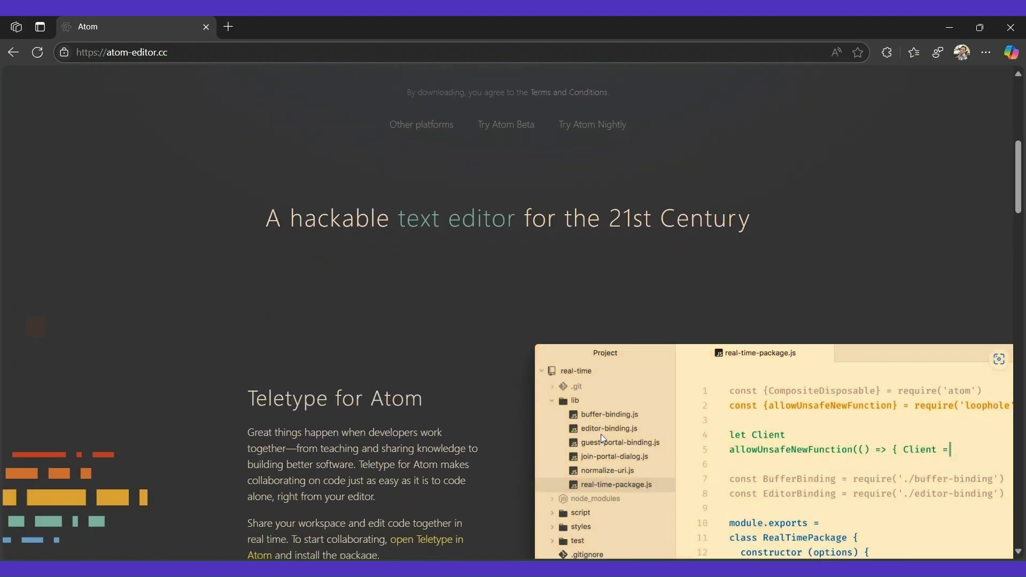
{"action": "scroll", "coordinate": [601, 434], "scroll_direction": "down", "scroll_amount": 3}
{"action": "scroll", "coordinate": [601, 434], "scroll_direction": "down", "scroll_amount": 2}
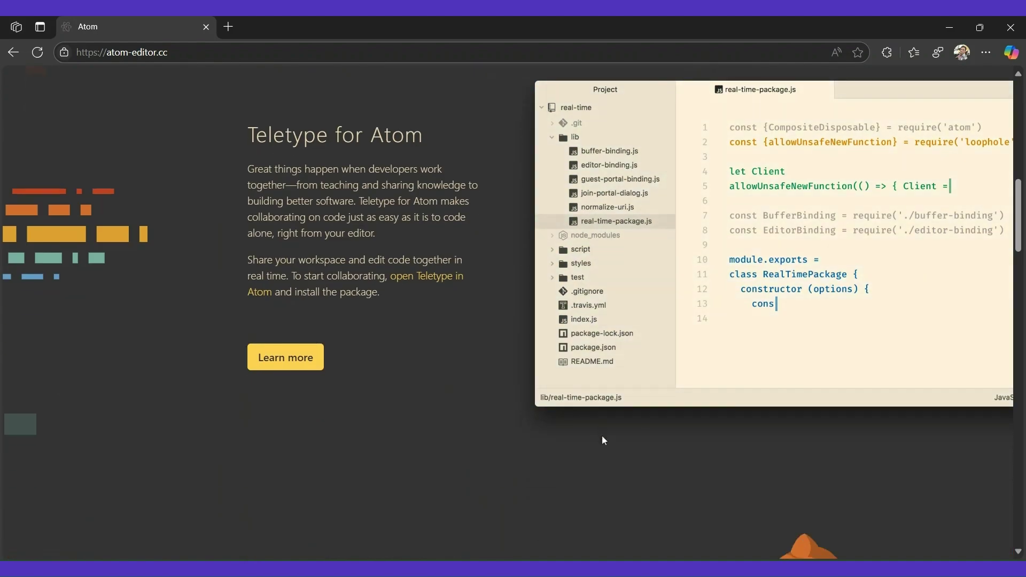
{"action": "scroll", "coordinate": [602, 435], "scroll_direction": "down", "scroll_amount": 3}
{"action": "scroll", "coordinate": [604, 436], "scroll_direction": "down", "scroll_amount": 2}
{"action": "scroll", "coordinate": [603, 436], "scroll_direction": "down", "scroll_amount": 2}
{"action": "scroll", "coordinate": [603, 437], "scroll_direction": "down", "scroll_amount": 2}
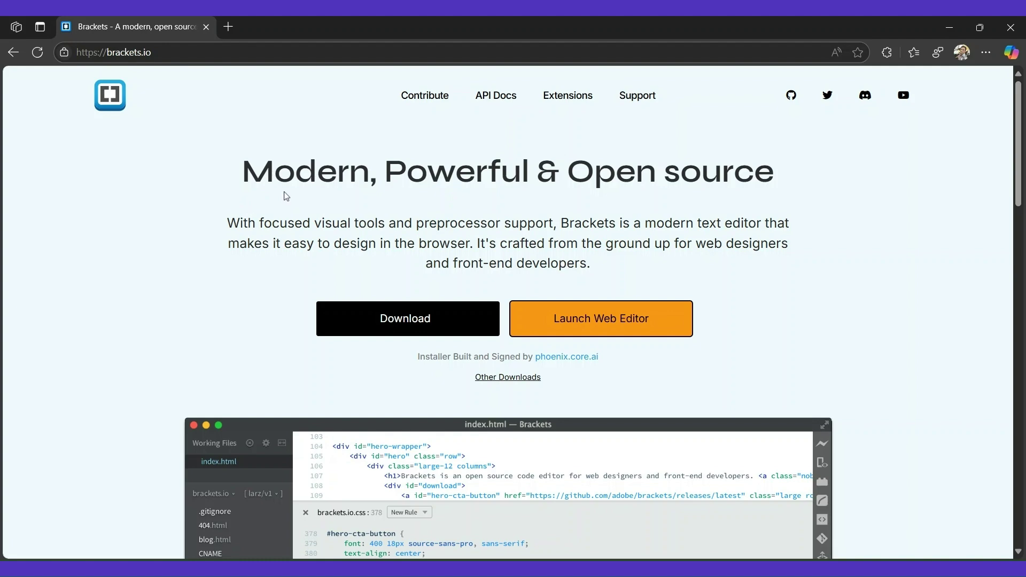
{"action": "scroll", "coordinate": [285, 196], "scroll_direction": "down", "scroll_amount": 5}
{"action": "scroll", "coordinate": [288, 201], "scroll_direction": "down", "scroll_amount": 5}
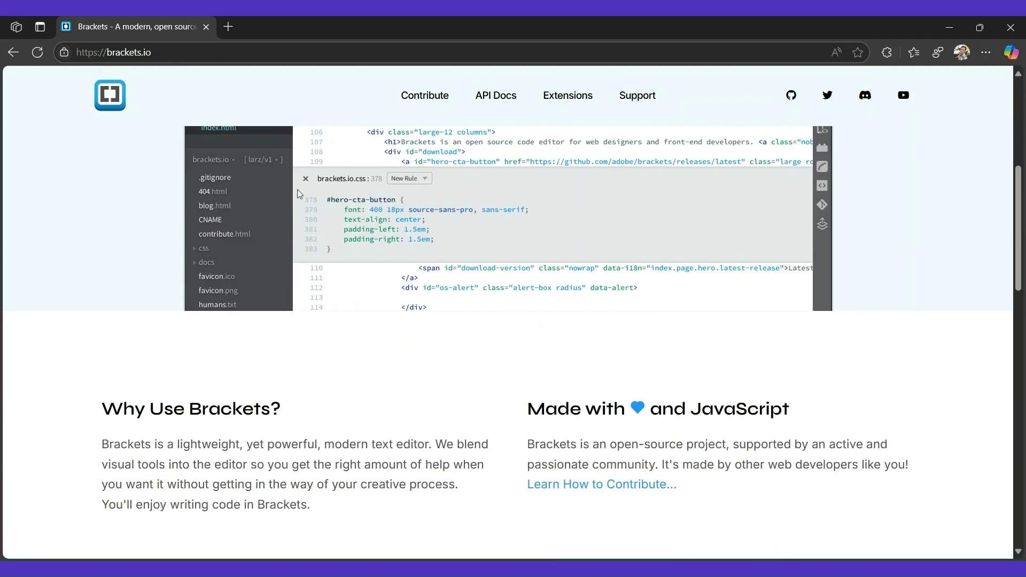
{"action": "scroll", "coordinate": [298, 189], "scroll_direction": "up", "scroll_amount": 2}
{"action": "scroll", "coordinate": [297, 190], "scroll_direction": "down", "scroll_amount": 5}
{"action": "scroll", "coordinate": [298, 189], "scroll_direction": "down", "scroll_amount": 4}
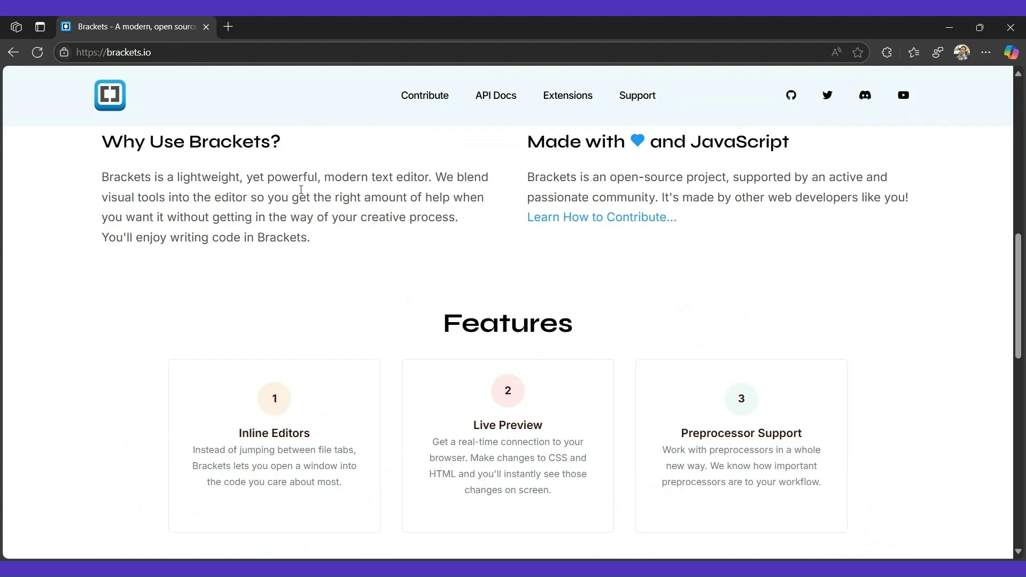
{"action": "scroll", "coordinate": [299, 191], "scroll_direction": "down", "scroll_amount": 2}
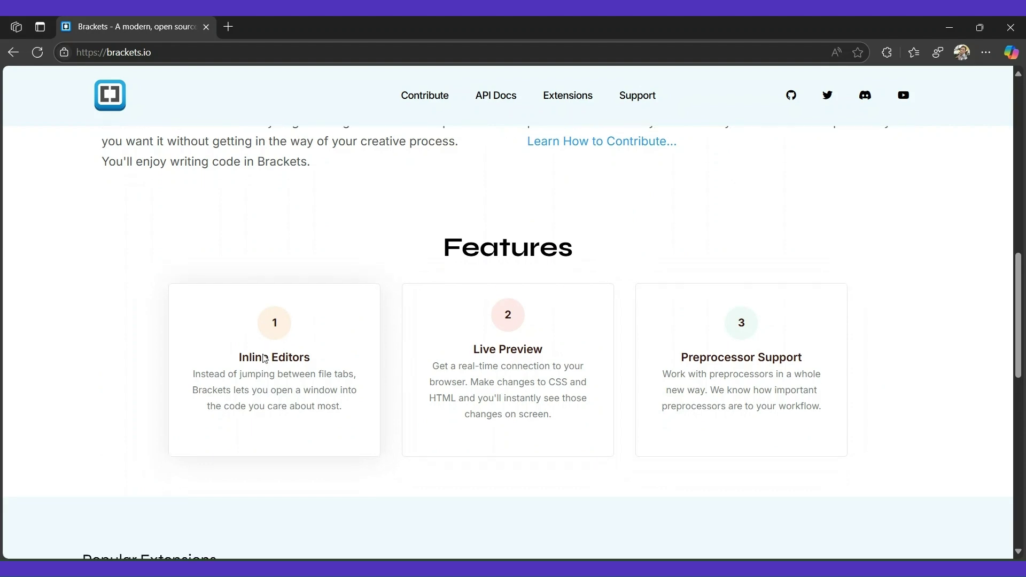
{"action": "scroll", "coordinate": [265, 358], "scroll_direction": "down", "scroll_amount": 5}
{"action": "scroll", "coordinate": [264, 359], "scroll_direction": "down", "scroll_amount": 5}
{"action": "scroll", "coordinate": [266, 354], "scroll_direction": "down", "scroll_amount": 1}
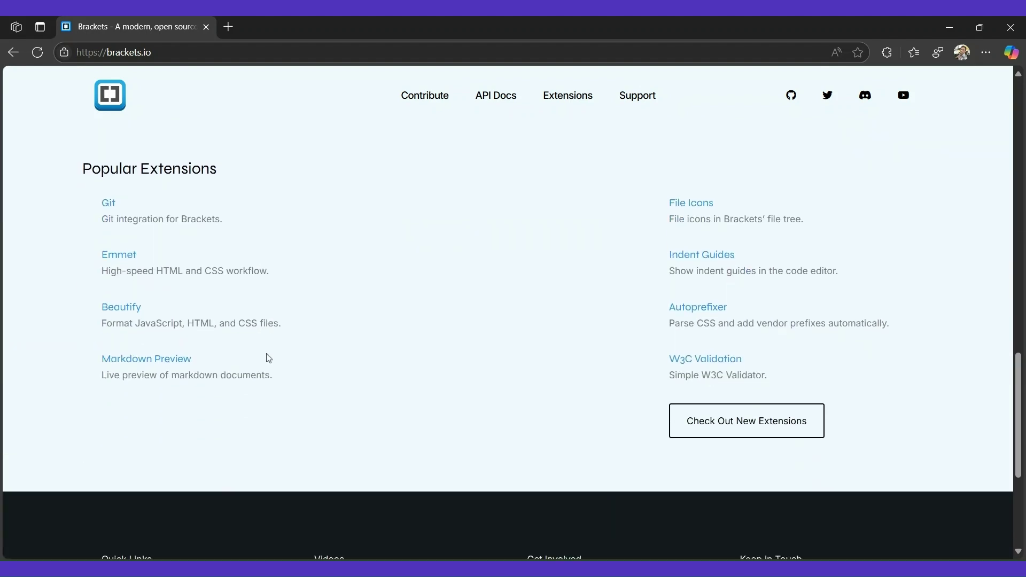
{"action": "scroll", "coordinate": [267, 353], "scroll_direction": "down", "scroll_amount": 4}
{"action": "scroll", "coordinate": [267, 358], "scroll_direction": "up", "scroll_amount": 5}
{"action": "scroll", "coordinate": [268, 359], "scroll_direction": "up", "scroll_amount": 5}
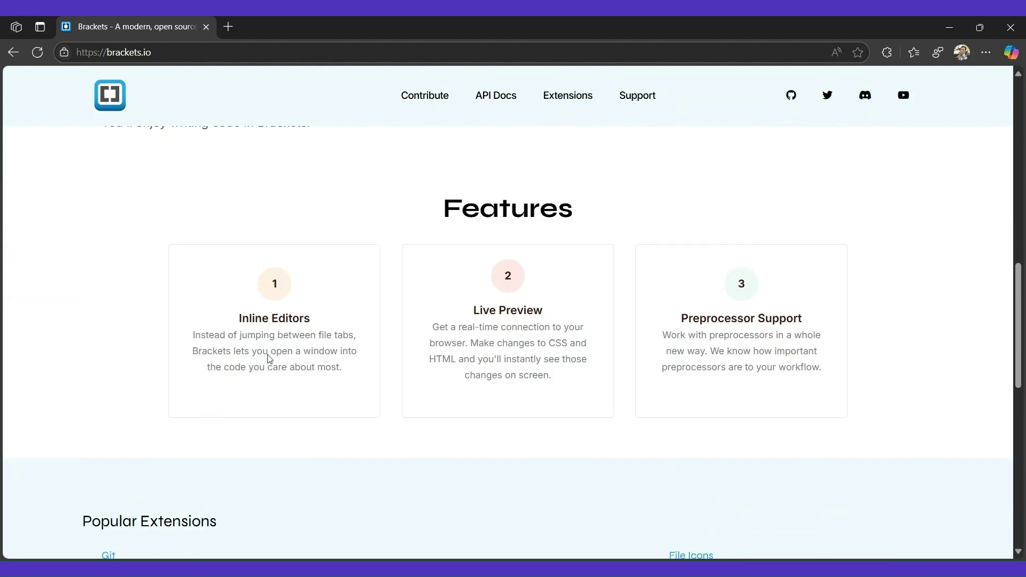
{"action": "scroll", "coordinate": [268, 358], "scroll_direction": "up", "scroll_amount": 5}
{"action": "scroll", "coordinate": [267, 358], "scroll_direction": "up", "scroll_amount": 5}
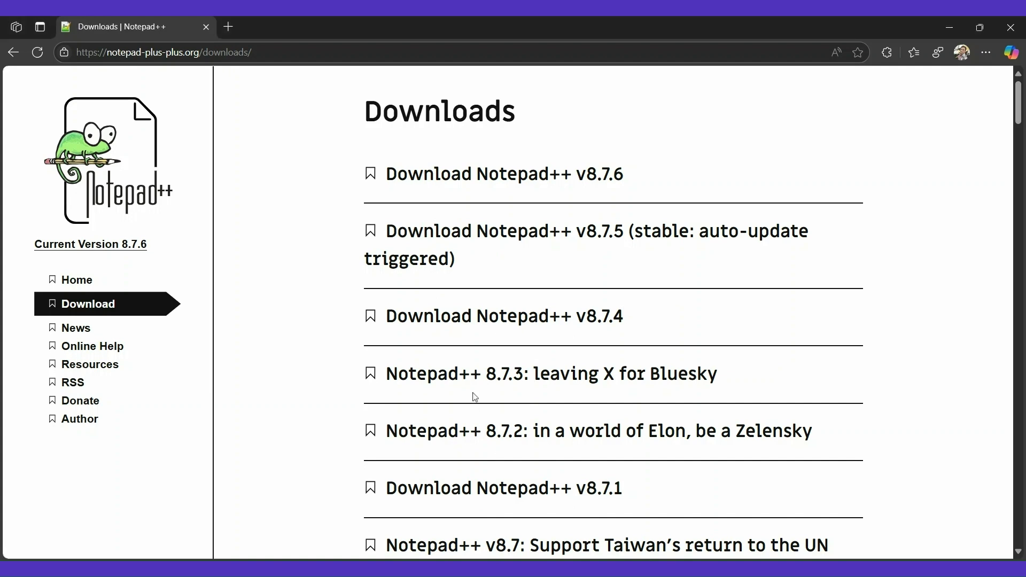
{"action": "scroll", "coordinate": [473, 396], "scroll_direction": "down", "scroll_amount": 1}
{"action": "scroll", "coordinate": [473, 396], "scroll_direction": "up", "scroll_amount": 1}
{"action": "scroll", "coordinate": [473, 397], "scroll_direction": "down", "scroll_amount": 3}
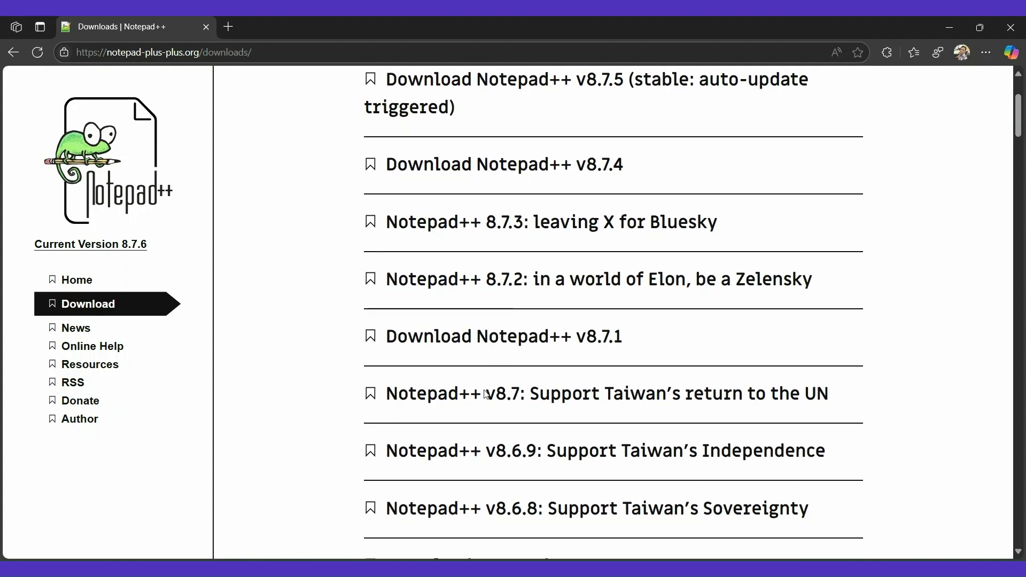
{"action": "scroll", "coordinate": [473, 396], "scroll_direction": "down", "scroll_amount": 3}
{"action": "scroll", "coordinate": [492, 393], "scroll_direction": "down", "scroll_amount": 2}
{"action": "scroll", "coordinate": [492, 393], "scroll_direction": "down", "scroll_amount": 2}
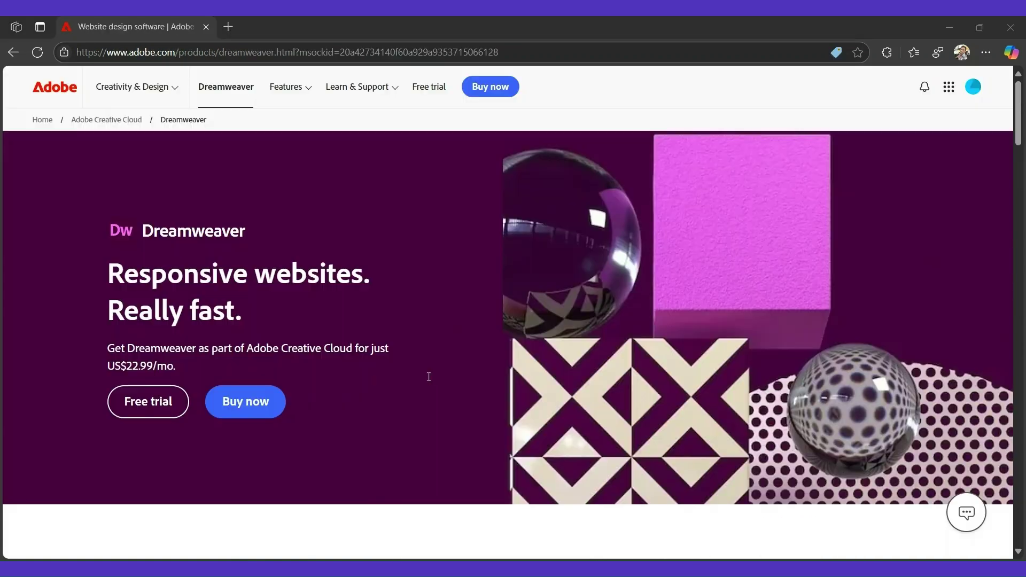